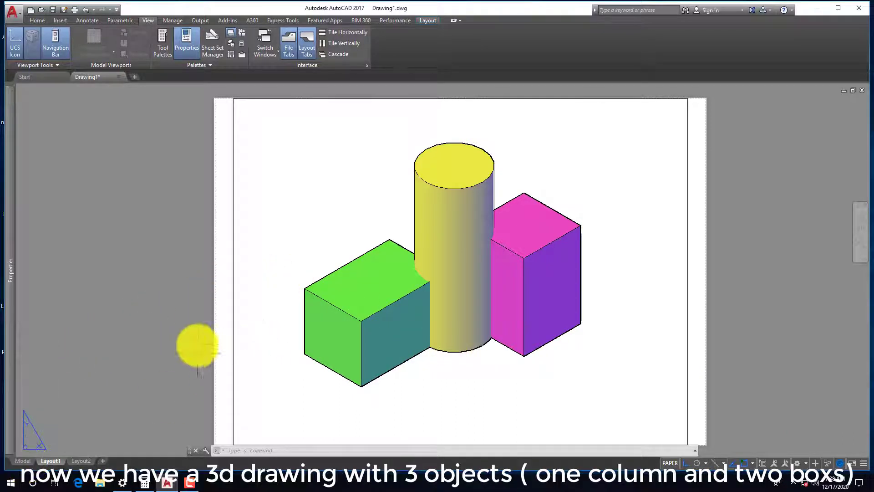
In model space, merge the views into a single viewport with Conceptual visual style
scroll(230, 312, "down", 2)
scroll(201, 345, "up", 2)
left_click(23, 463)
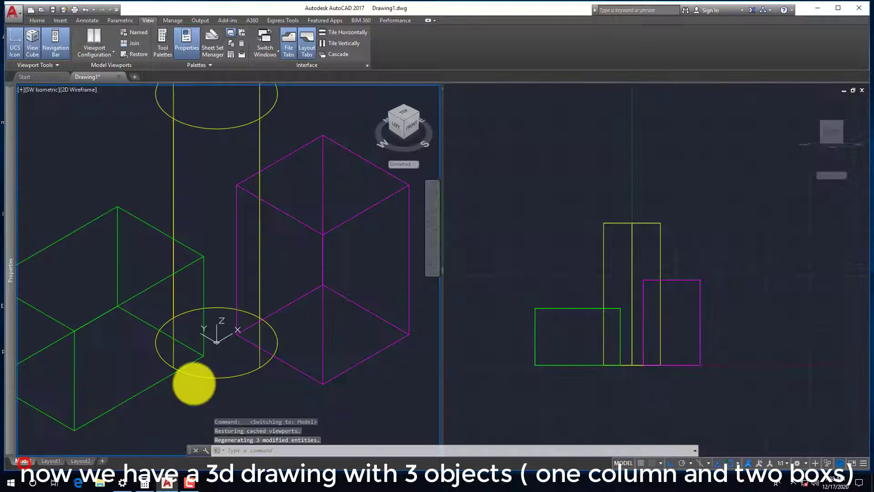
left_click(94, 51)
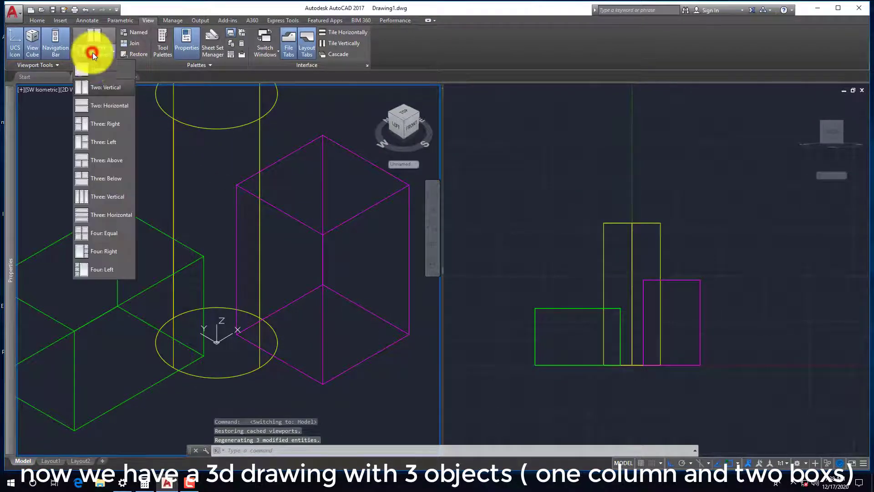
left_click(98, 88)
scroll(291, 282, "down", 2)
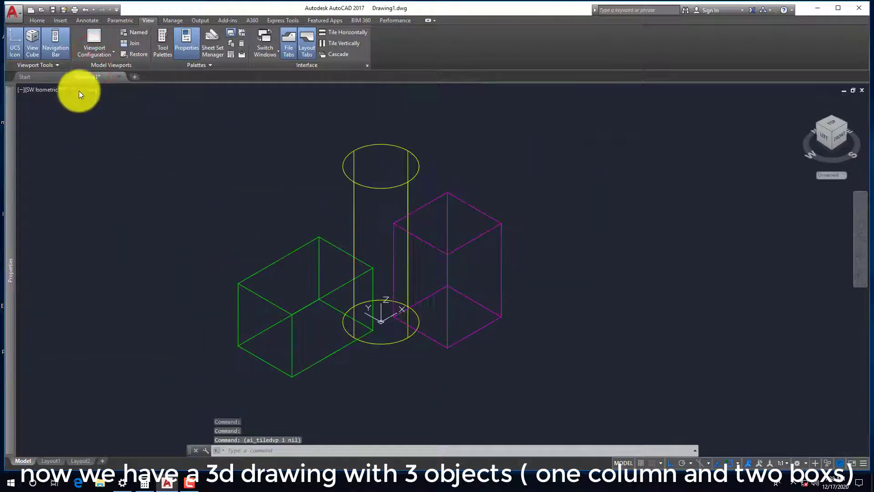
left_click(78, 89)
left_click(104, 121)
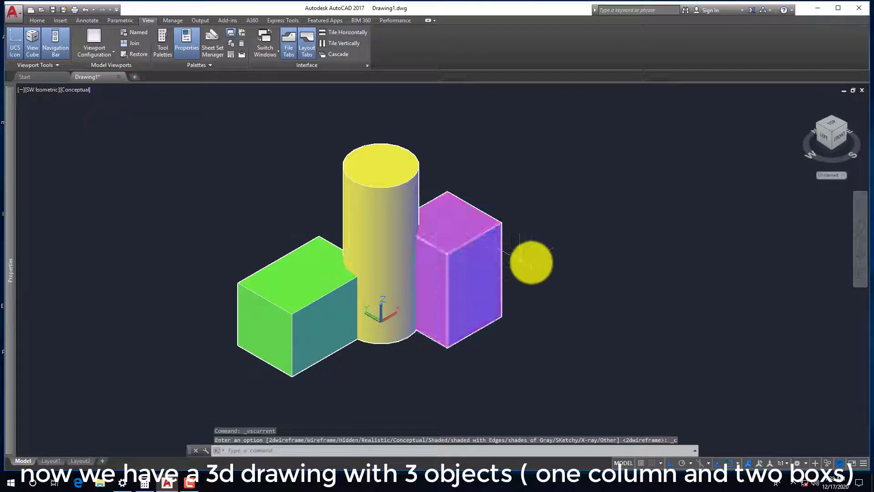
Pan and orbit the model to a custom low side view of the cylinder and boxes
middle_click_drag(558, 244, 504, 327)
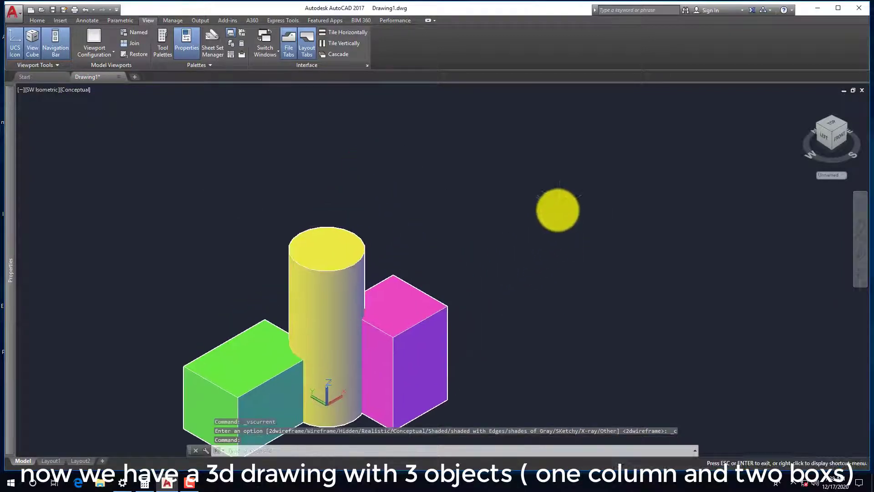
middle_click_drag(555, 209, 603, 162)
middle_click_drag(415, 313, 374, 396, "shift")
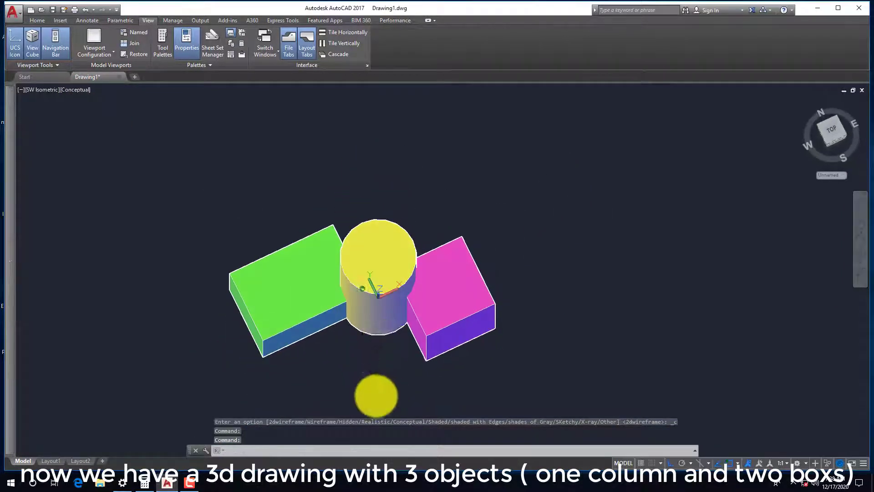
middle_click_drag(460, 226, 429, 205, "shift")
scroll(322, 322, "up", 2)
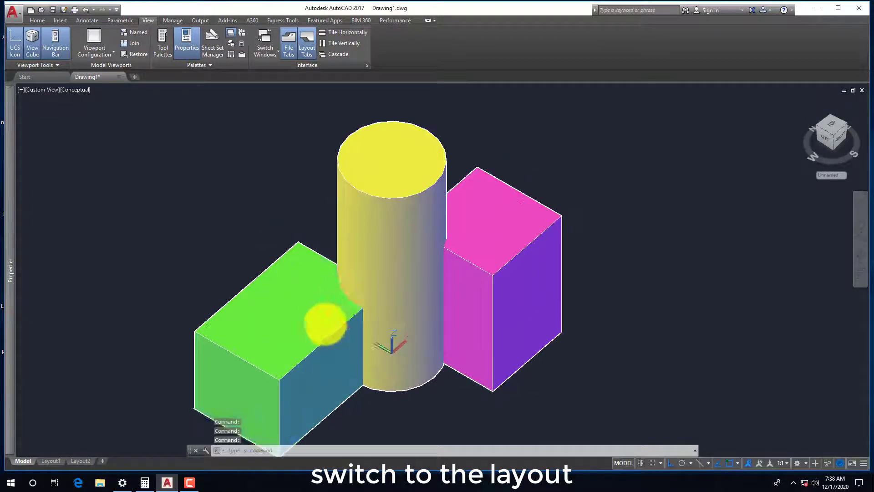
scroll(414, 269, "down", 5)
scroll(414, 280, "up", 4)
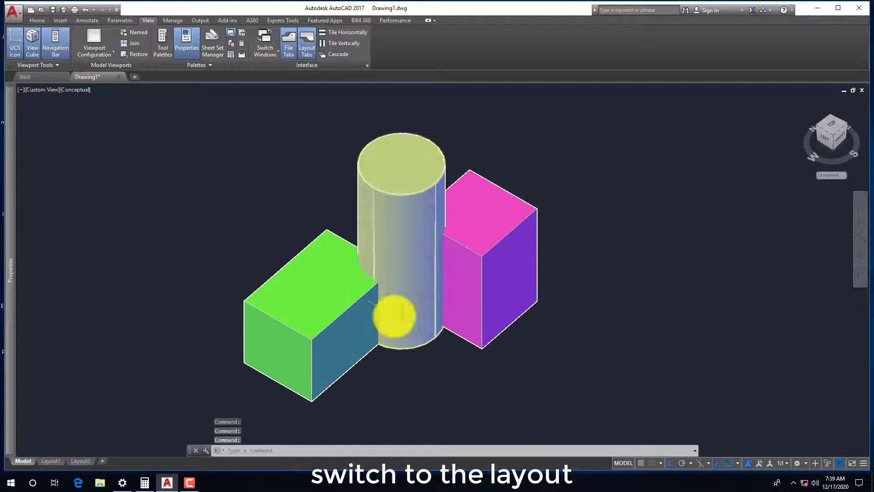
middle_click_drag(394, 313, 390, 316, "shift")
On Layout1, switch the viewport to 2D Wireframe, back to Conceptual, then return to paper space
left_click(49, 460)
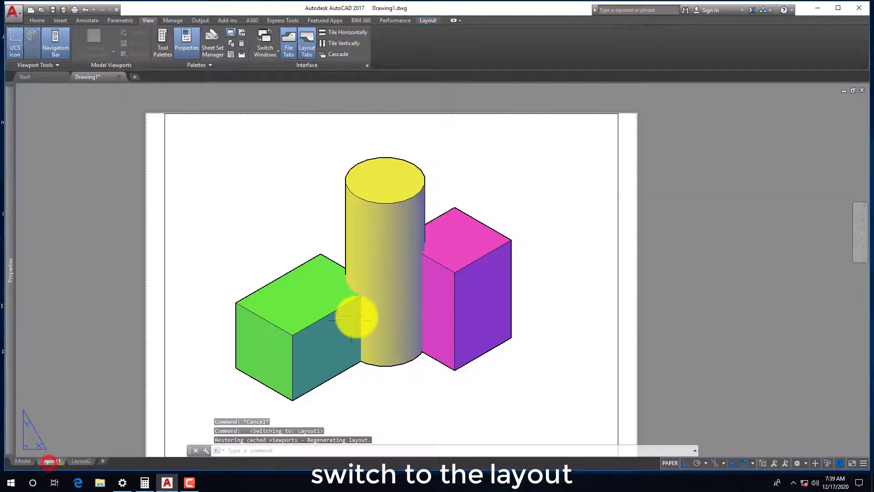
scroll(415, 295, "up", 2)
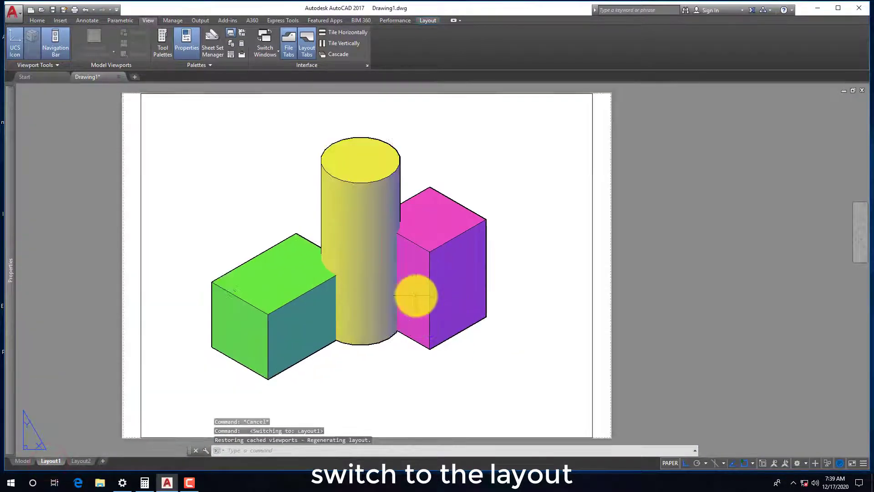
scroll(415, 295, "down", 2)
double_click(297, 223)
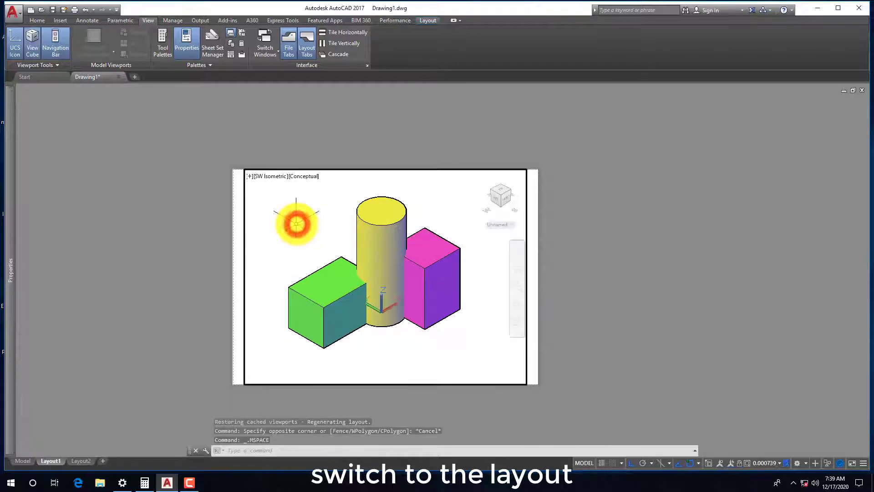
left_click(303, 181)
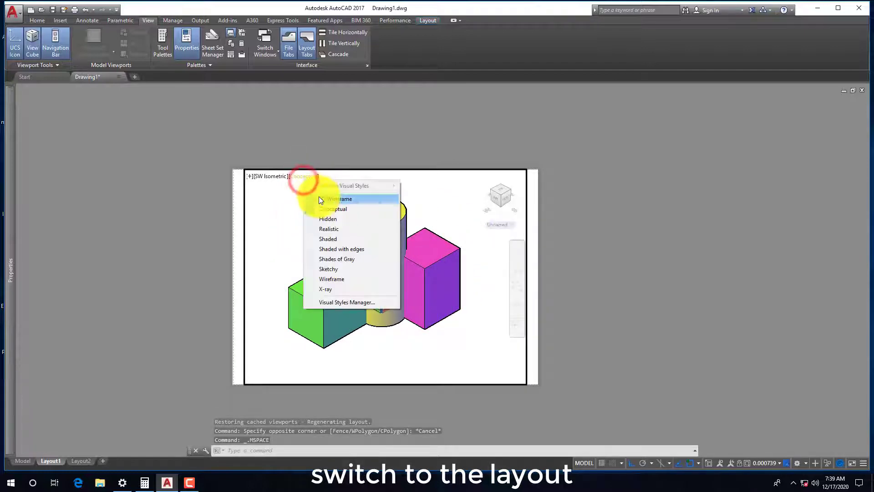
left_click(318, 195)
left_click(307, 179)
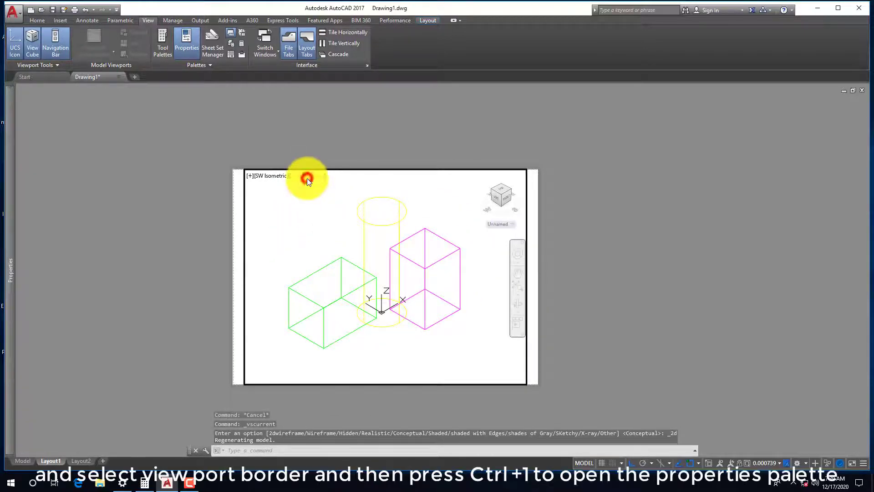
left_click(324, 212)
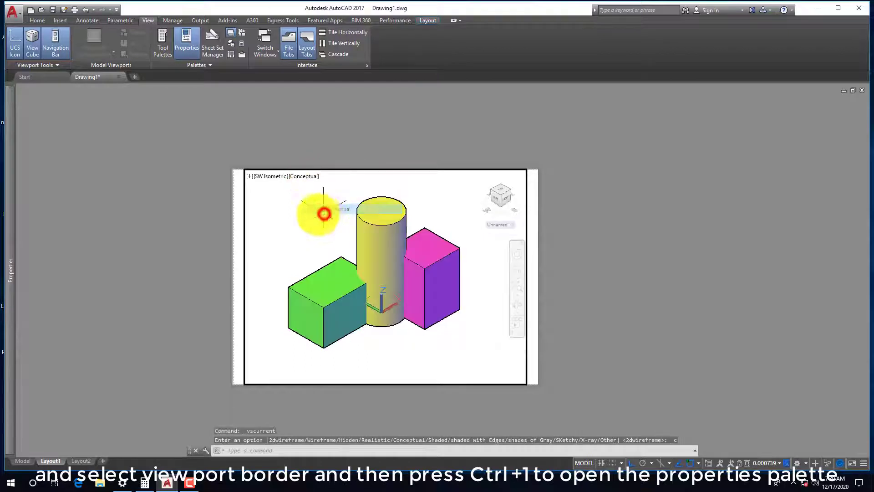
double_click(235, 221)
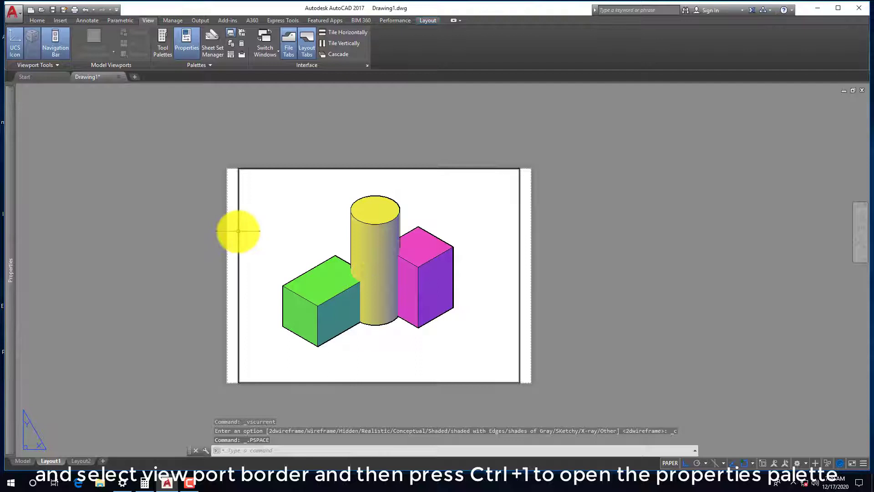
Confirm the Layout1 viewport's shade plot is As Displayed, then bring up the Plot dialog with Ctrl+P
left_click(238, 231)
key("ctrl+1")
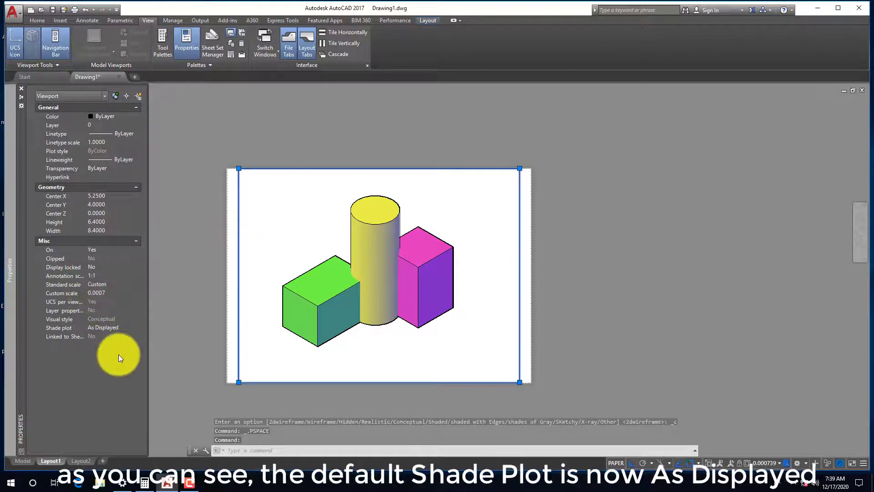
left_click(131, 327)
scroll(140, 372, "down", 1)
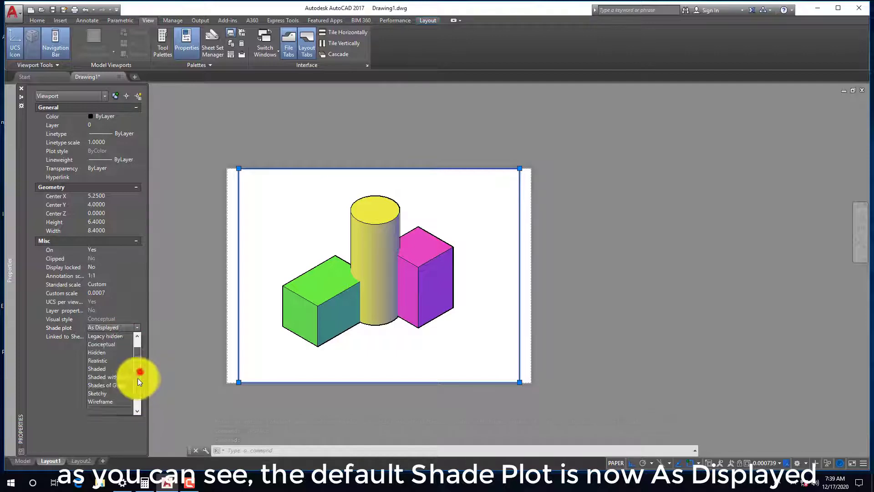
scroll(137, 378, "up", 1)
left_click(119, 336)
left_click(162, 291)
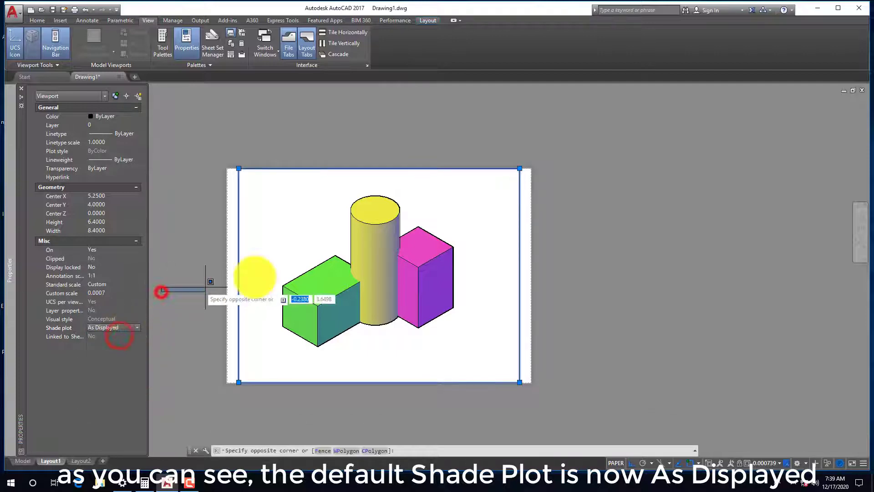
key("Escape")
key("ctrl+p")
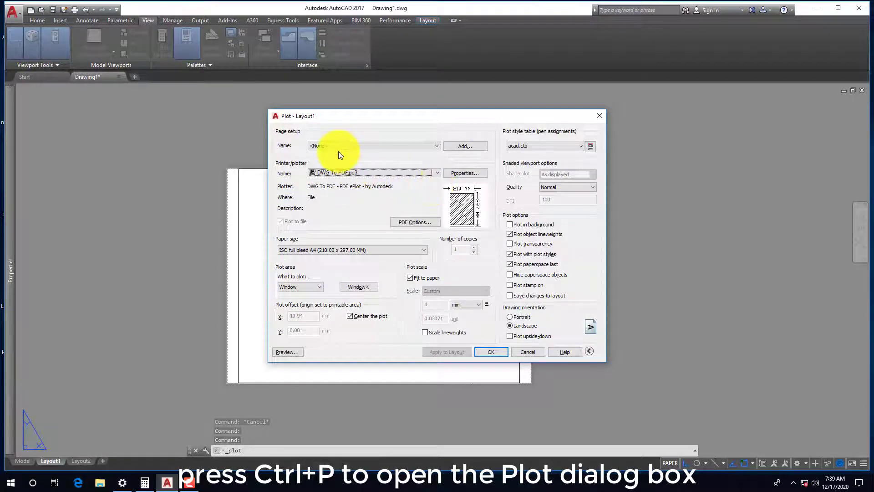
Set the plotter to DWG To PDF.pc3, paper to ISO full bleed A3, and plot area to Window
mouse_move(373, 120)
left_mouse_down()
mouse_move(622, 143)
mouse_move(624, 151)
left_mouse_up()
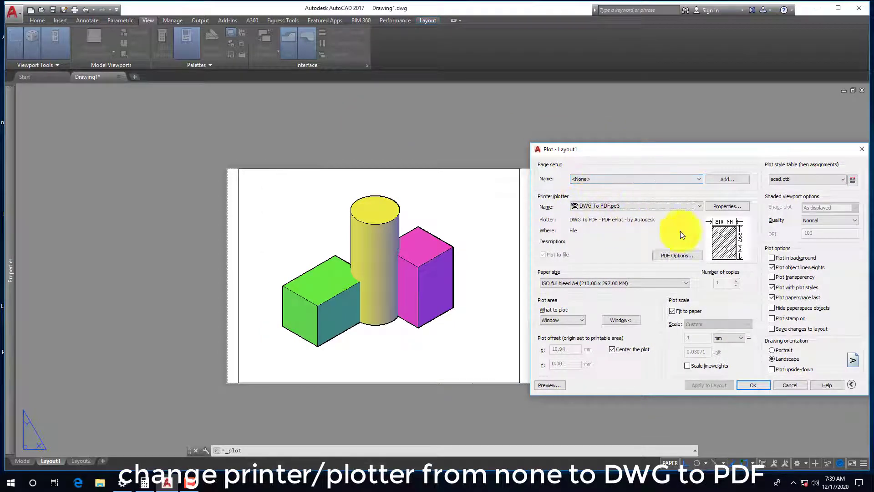
left_click(603, 206)
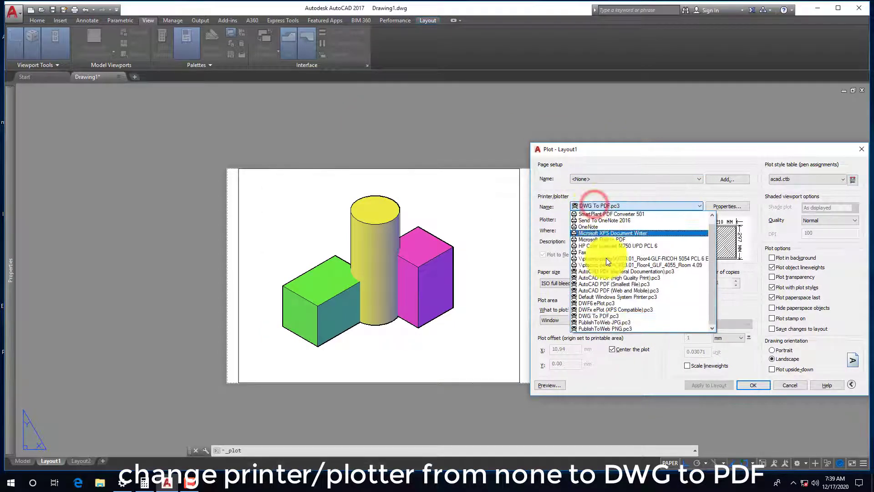
left_click(600, 312)
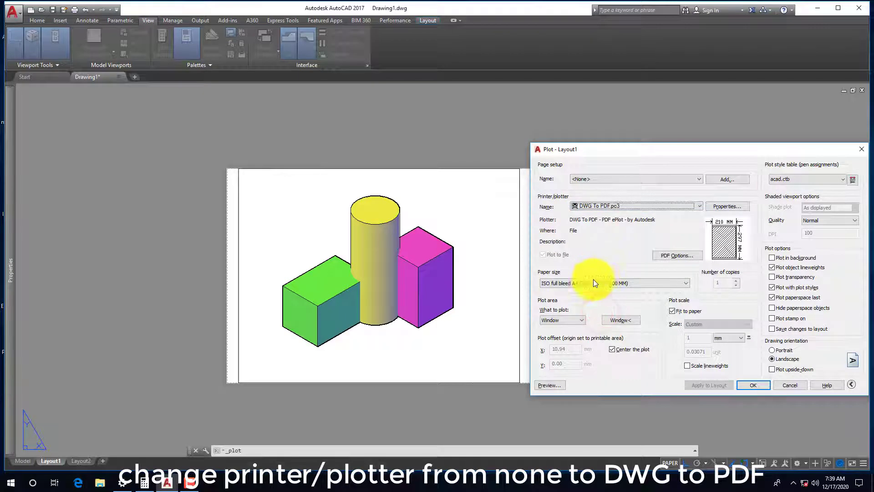
left_click(577, 283)
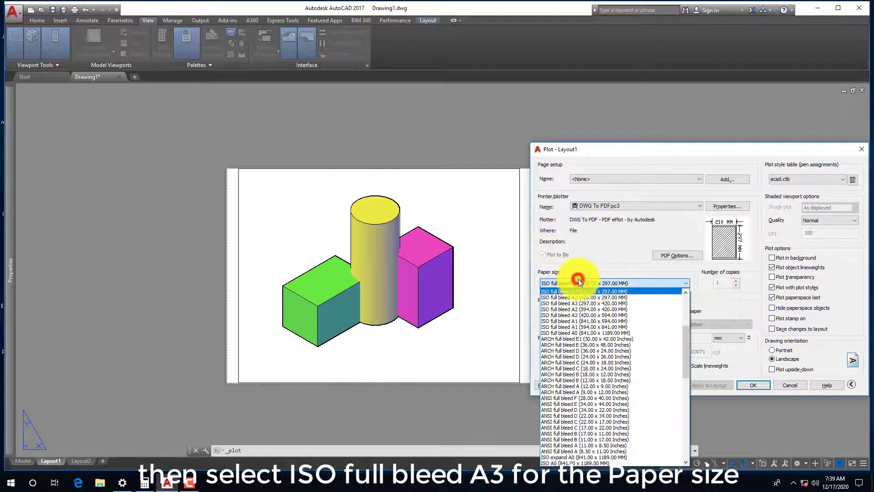
left_click(608, 297)
left_click(558, 320)
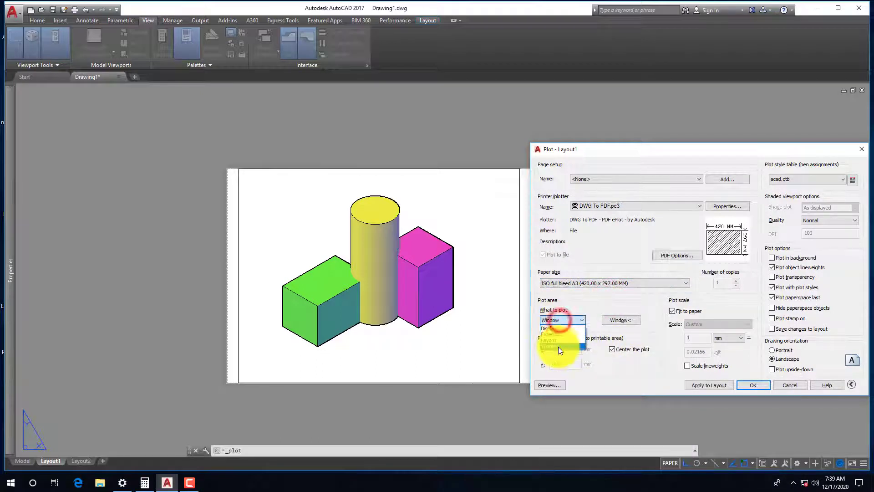
left_click(557, 345)
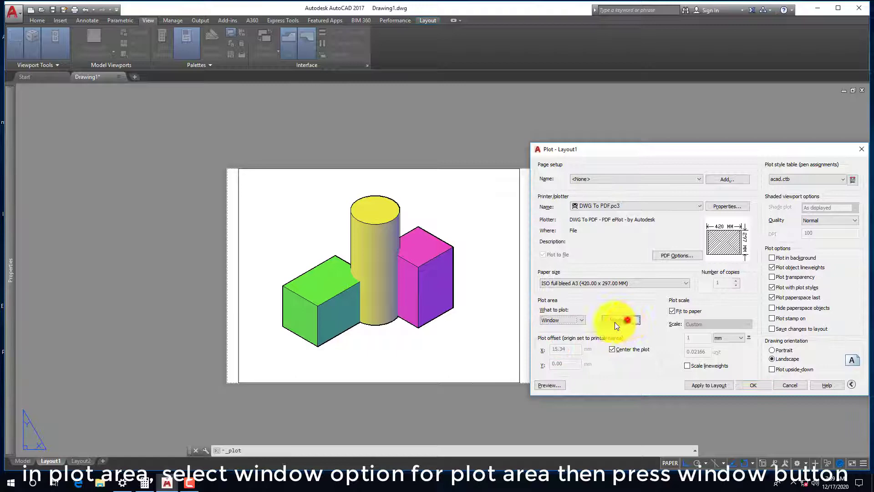
Pick the plot window from the sheet's lower-left to upper-right corner, fitted to paper and centered
left_click(623, 321)
left_click(238, 386)
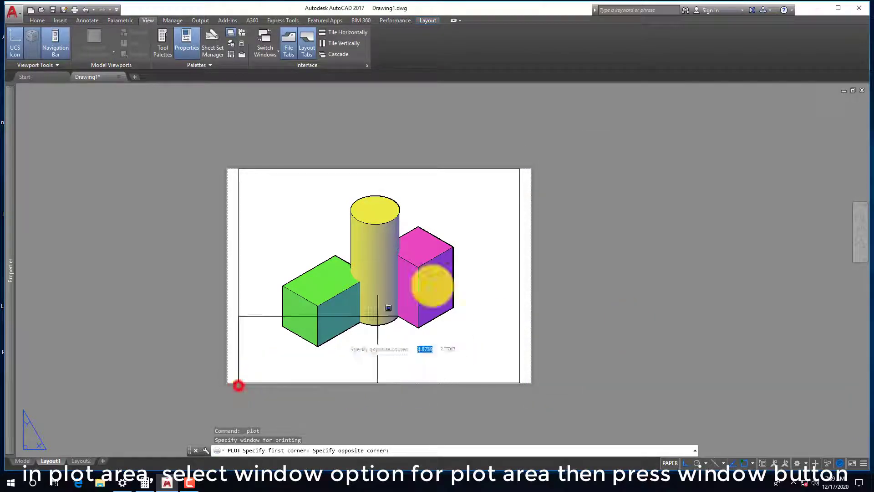
left_click(518, 170)
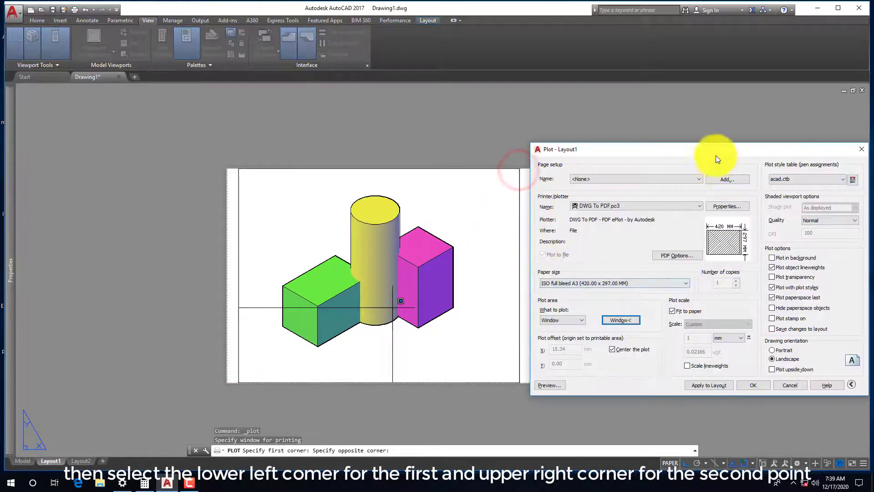
left_click_drag(715, 155, 659, 99)
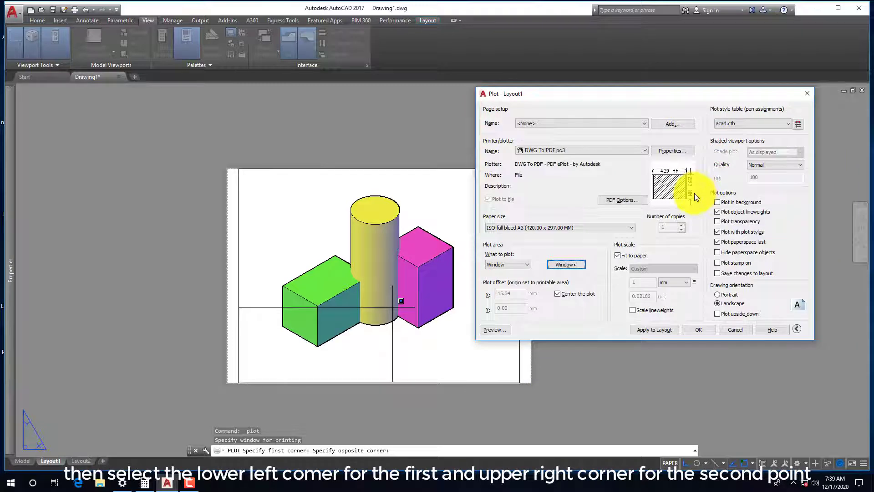
left_click(618, 256)
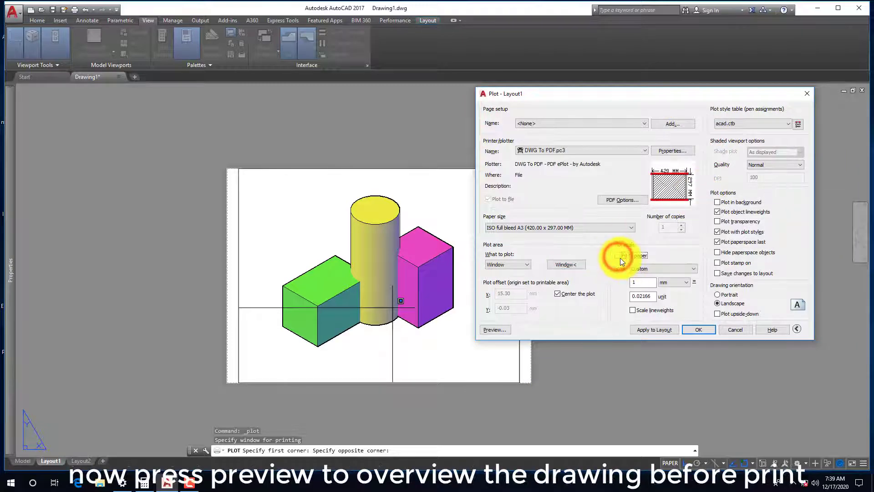
left_click(560, 295)
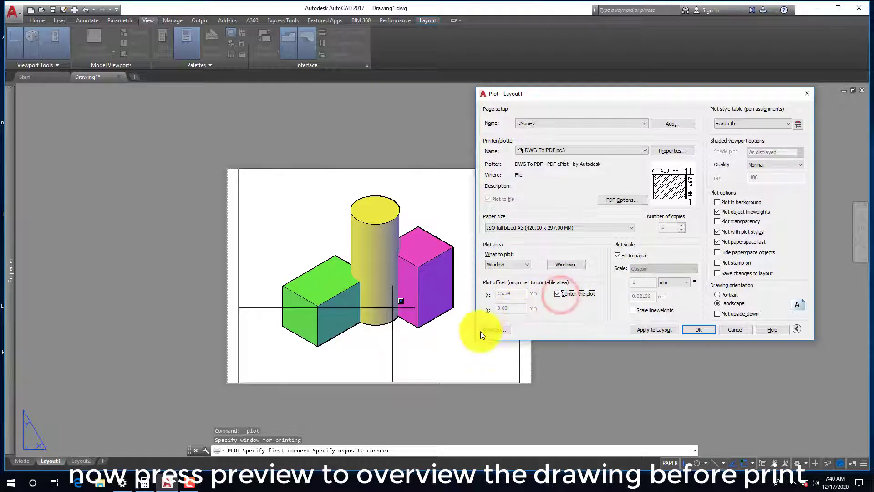
left_click(496, 330)
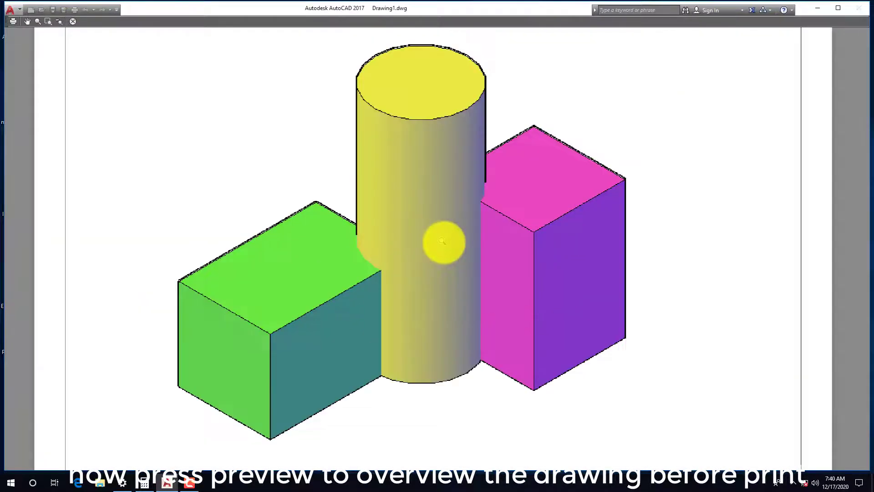
scroll(439, 243, "down", 2)
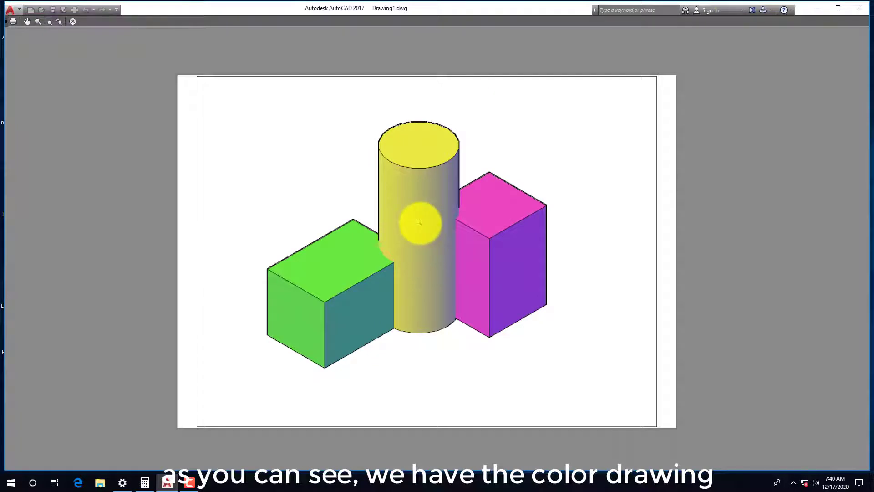
right_click(419, 221)
left_click(445, 232)
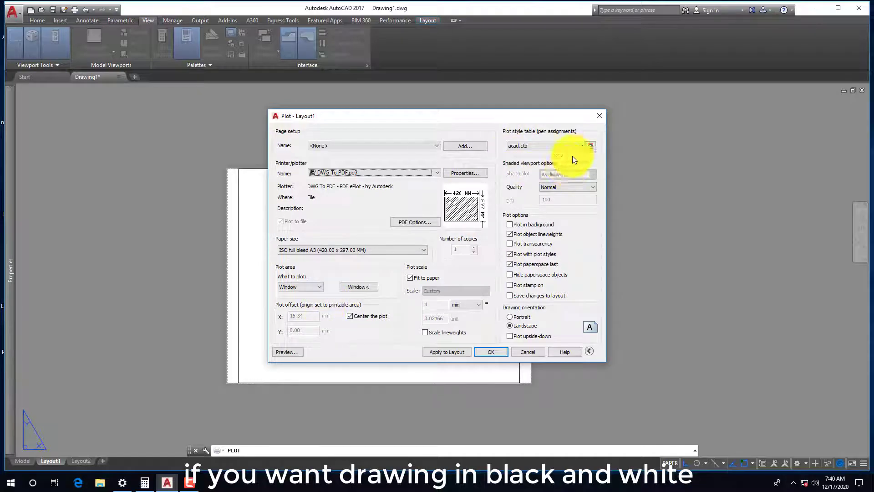
Edit acad.ctb so Color 1 through Color 255 all plot in Black, and save it
left_click(590, 146)
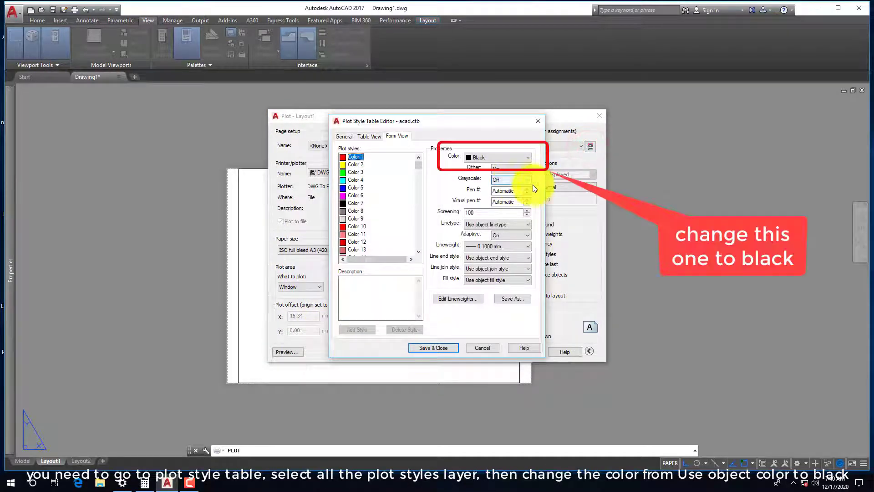
scroll(426, 227, "down", 20)
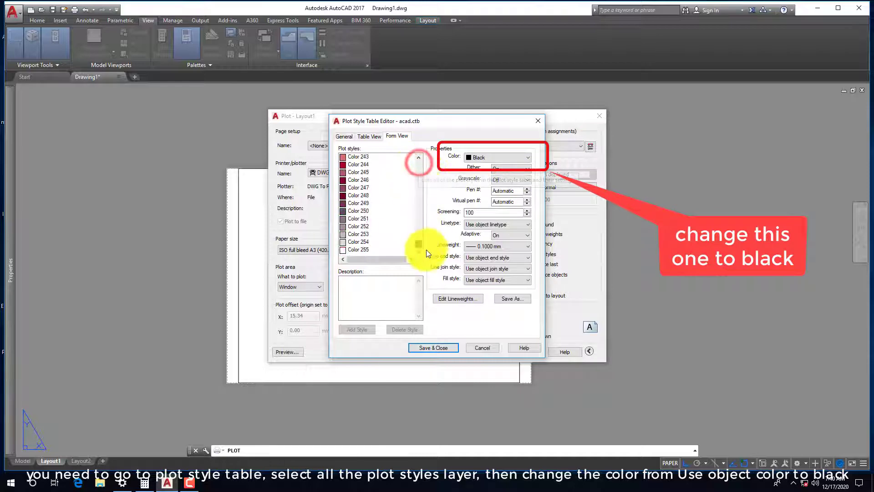
left_click(364, 249, "shift")
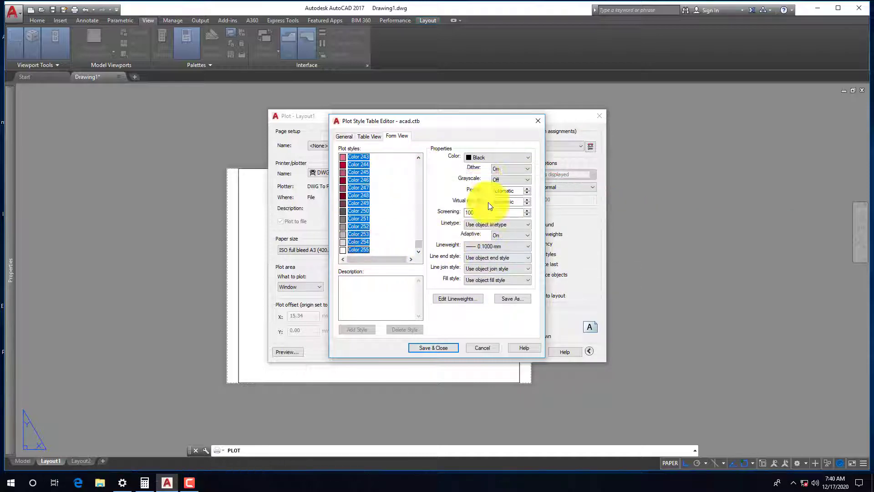
left_click(437, 347)
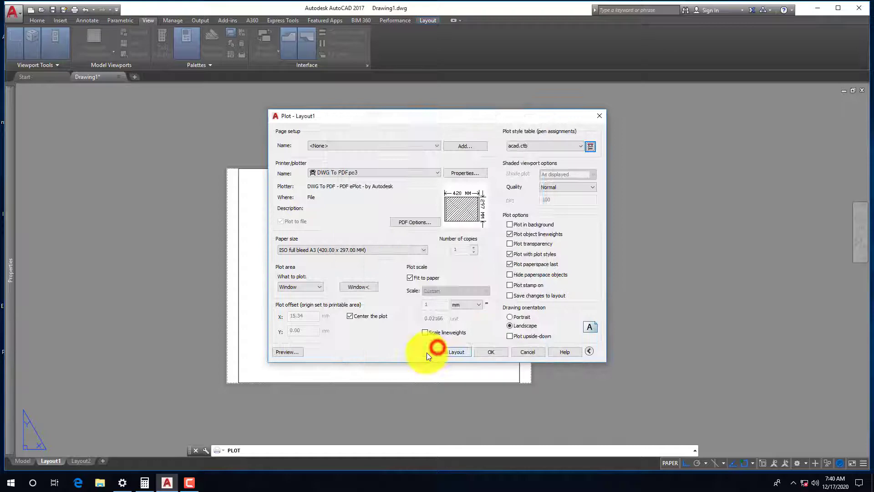
Preview the plot with the black pens applied, then exit the preview
left_click(289, 351)
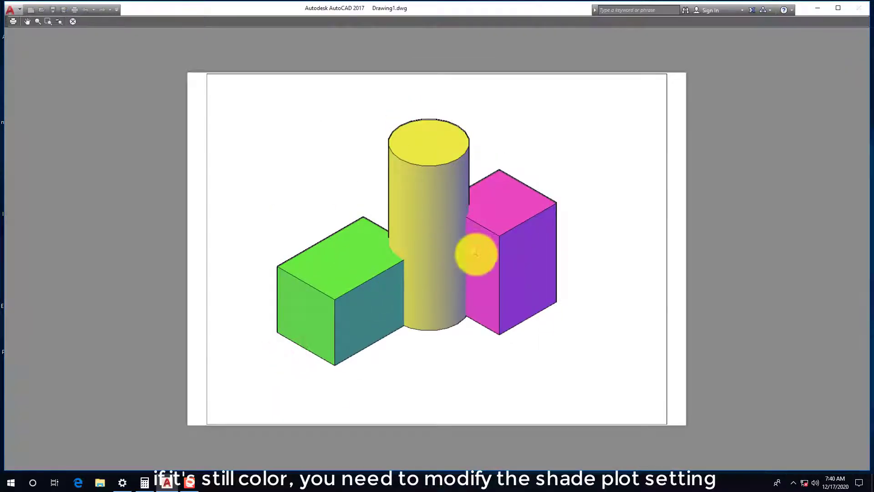
right_click(348, 189)
left_click(371, 197)
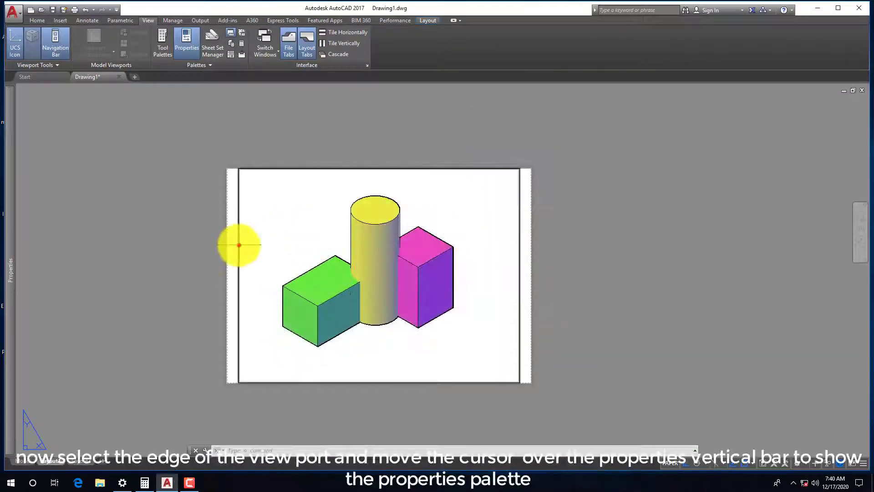
Set the Layout1 viewport's shade plot to Legacy hidden in its properties
left_click(239, 245)
mouse_move(7, 325)
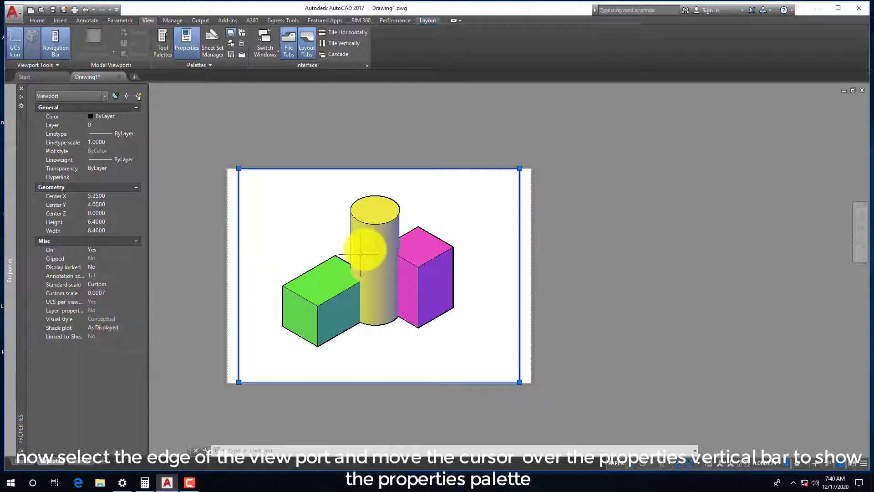
mouse_move(23, 281)
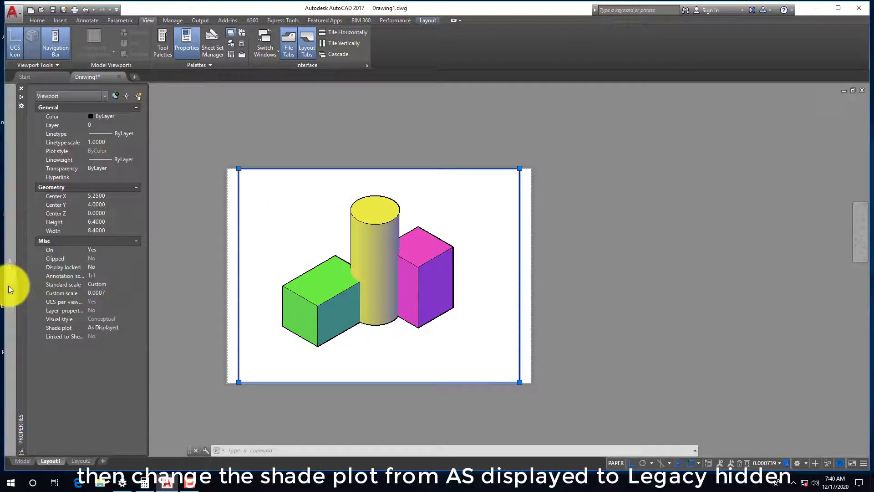
left_click(123, 328)
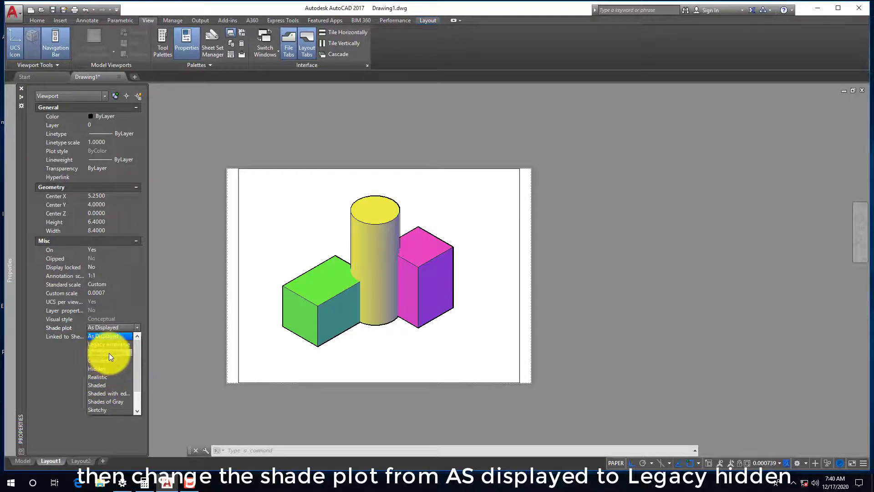
left_click(108, 354)
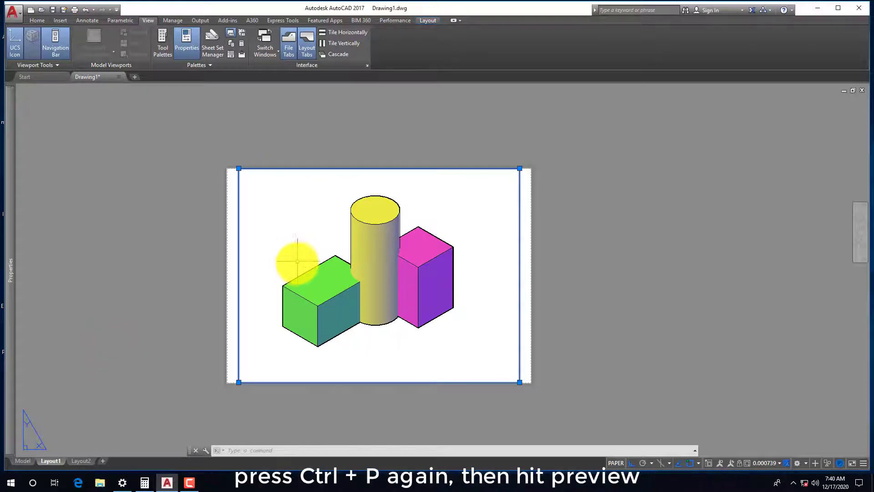
Preview the black-and-white hidden-line plot, pan around it, then exit and cancel plotting
key("ctrl+p")
left_click(287, 353)
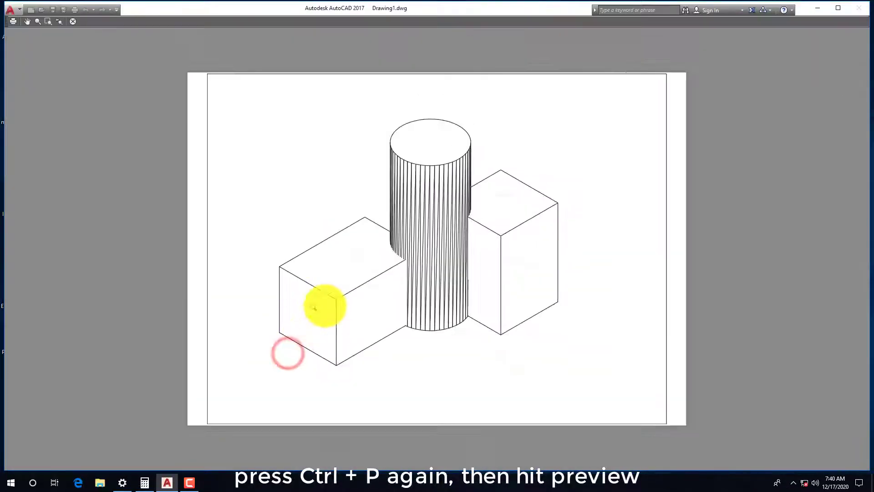
scroll(462, 250, "up", 2)
scroll(462, 262, "down", 2)
middle_click_drag(462, 263, 444, 286)
right_click(368, 226)
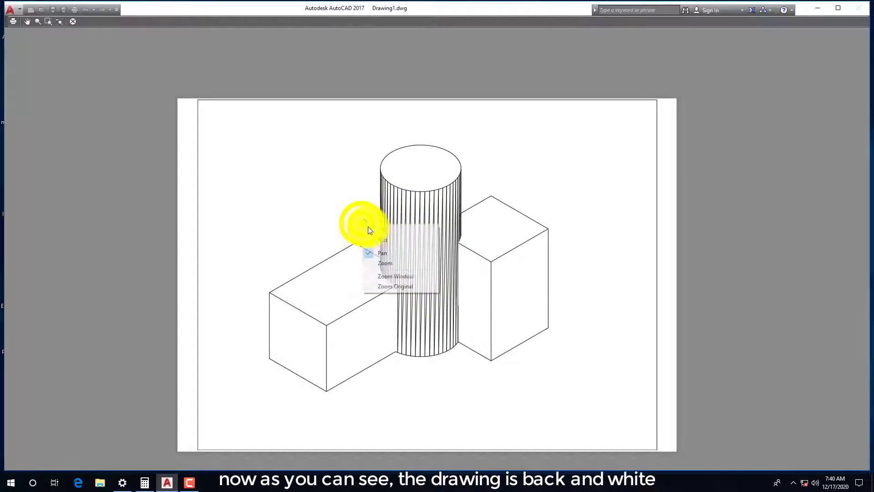
left_click(419, 219)
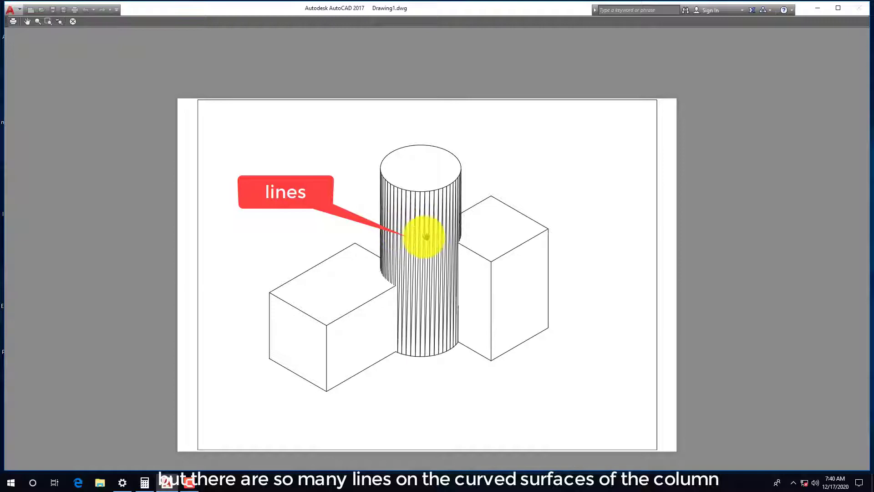
right_click(336, 191)
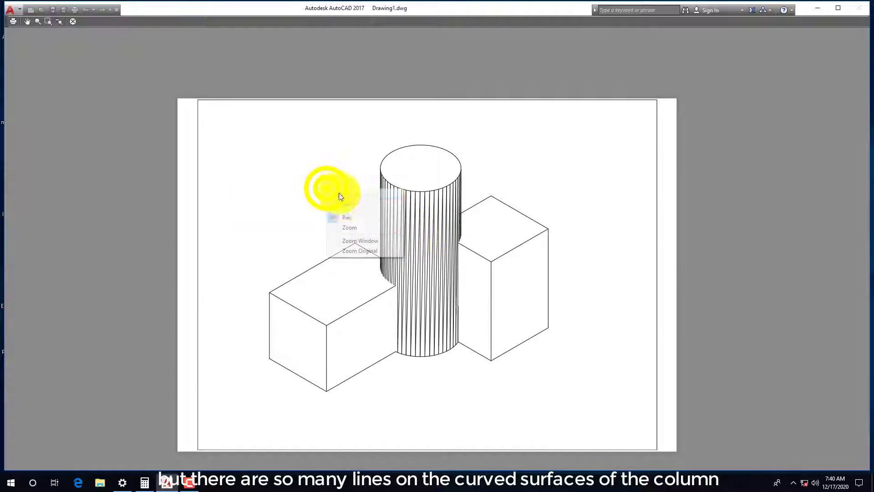
left_click(353, 195)
key("Escape")
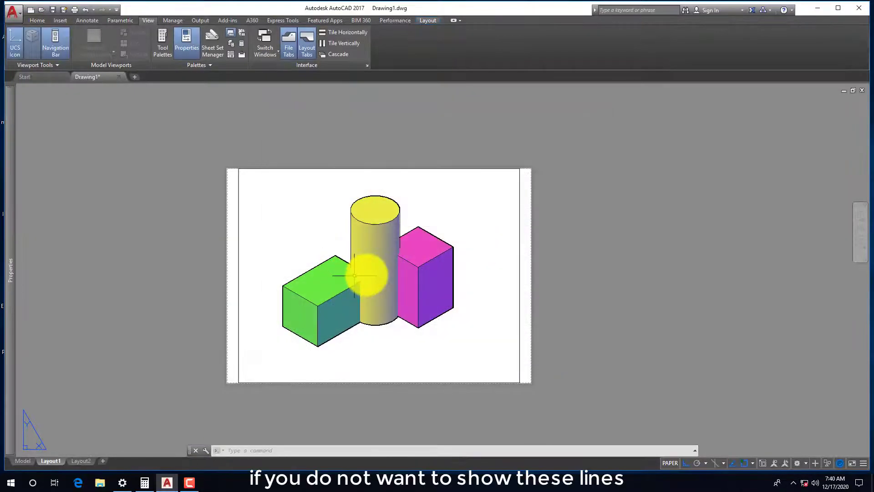
Set DISPSILH to 1 and reopen the Plot dialog for Layout1
scroll(364, 272, "up", 2)
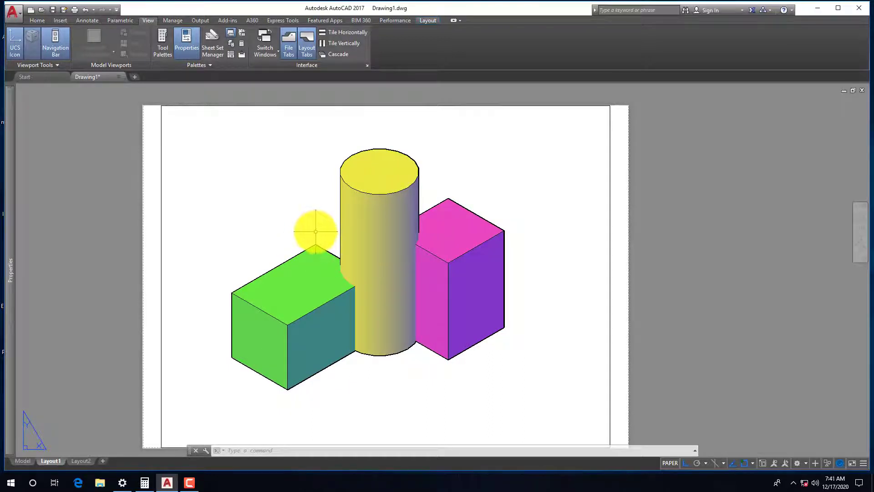
type("d")
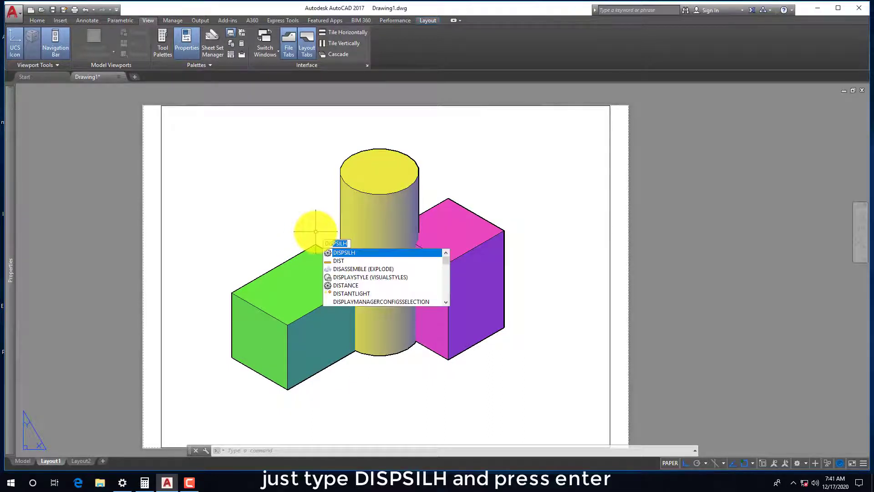
key("Return")
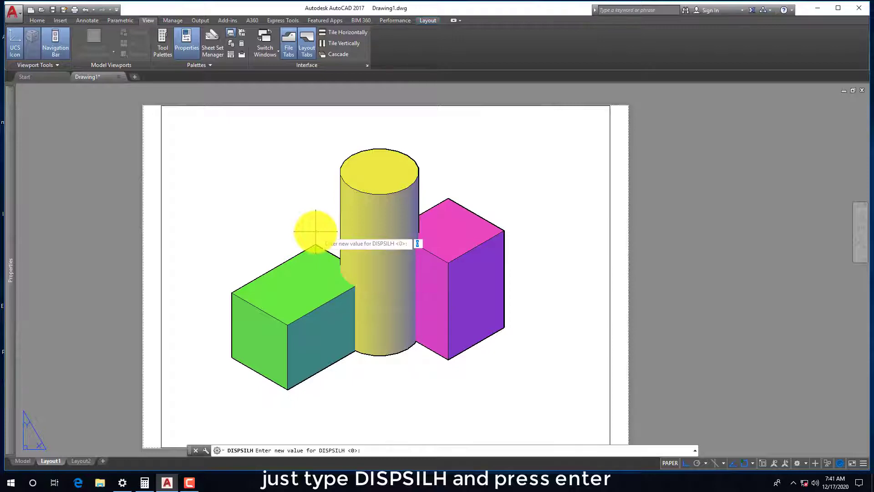
type("1")
key("Return")
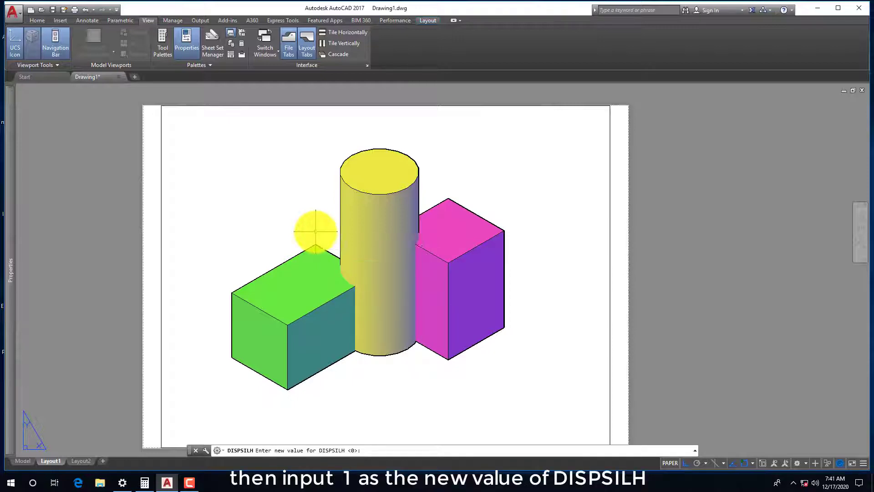
key("ctrl+p")
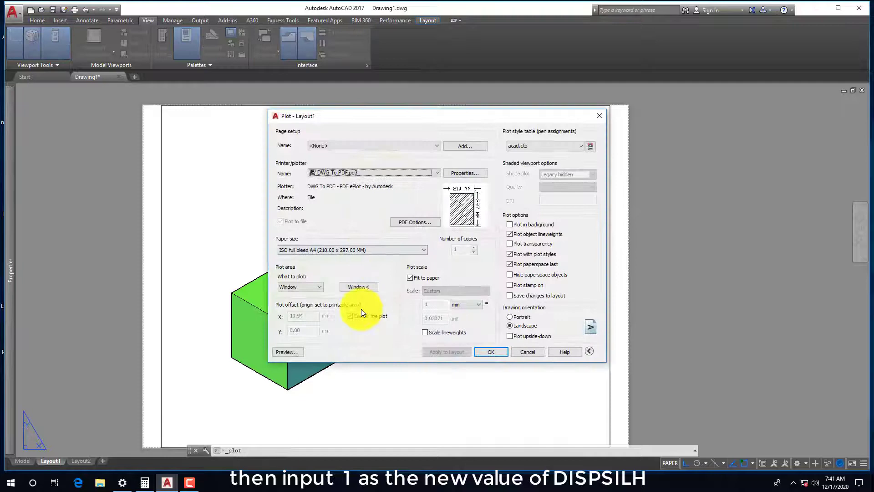
Preview the plot, zooming in to confirm the cylinder has no dense surface lines, then exit
left_click(296, 351)
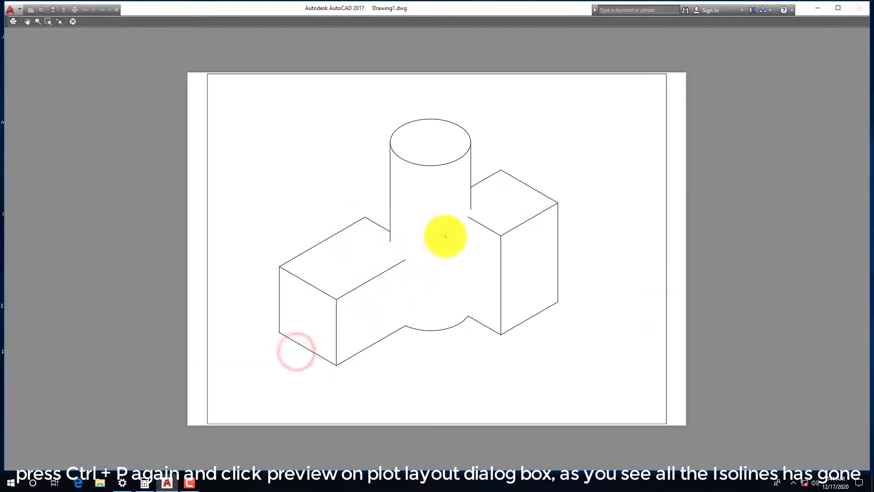
scroll(450, 236, "up", 3)
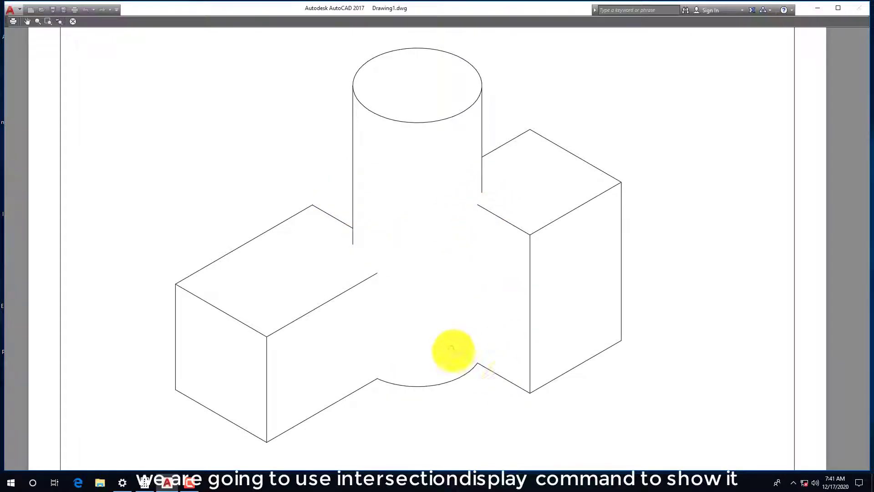
scroll(392, 332, "down", 4)
scroll(408, 312, "up", 2)
scroll(418, 332, "down", 2)
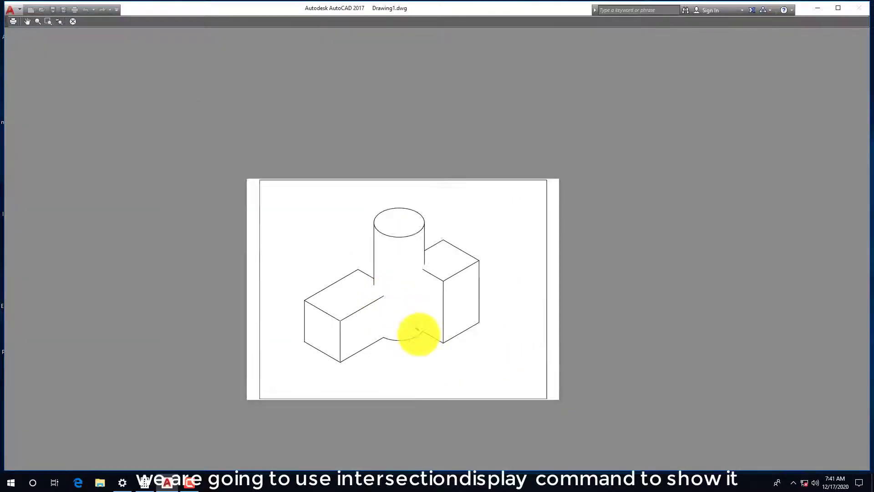
scroll(418, 332, "up", 2)
right_click(293, 187)
left_click(309, 192)
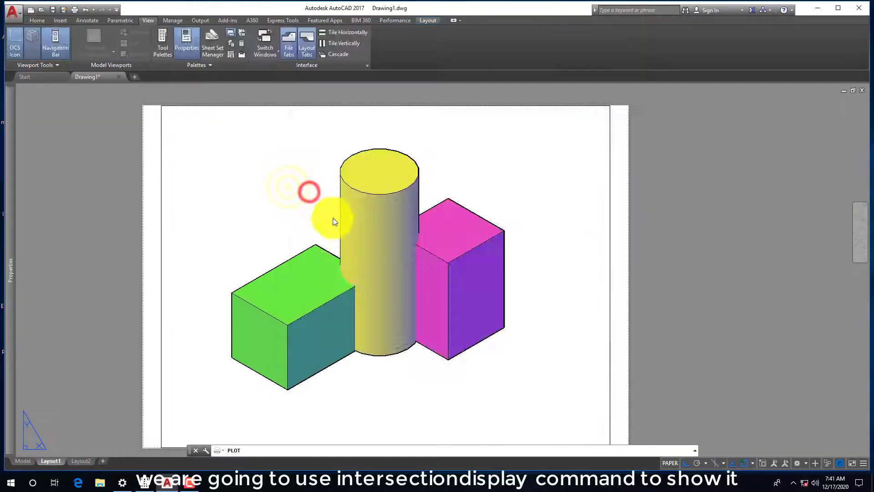
Cancel the plot, set INTERSECTIONDISPLAY to ON, and reopen the Plot – Layout1 dialog
key("Escape")
scroll(341, 238, "down", 2)
scroll(365, 260, "up", 2)
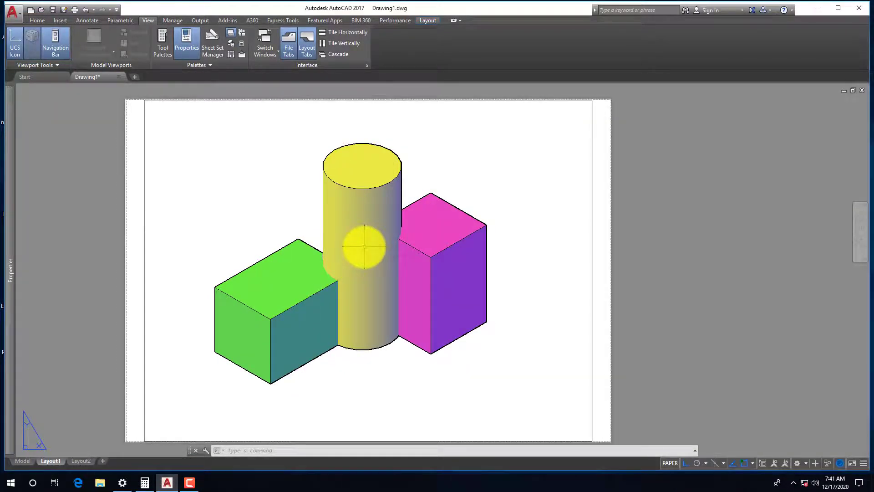
type("IN")
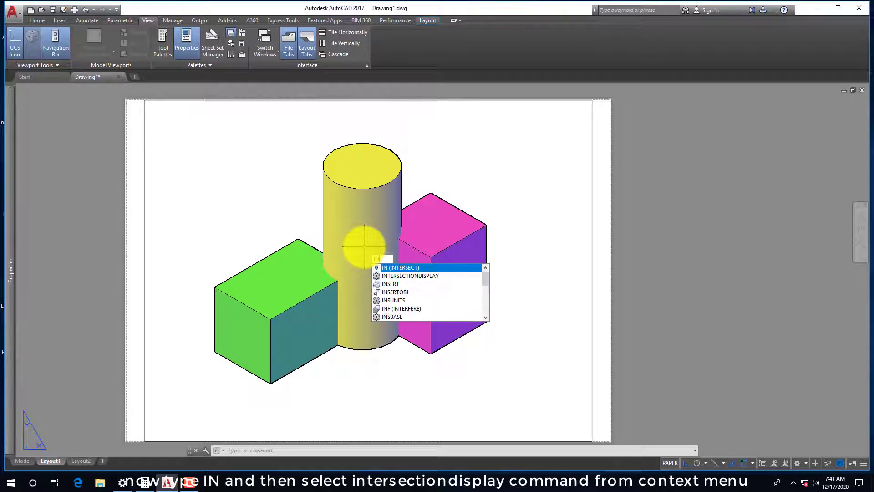
key("Down")
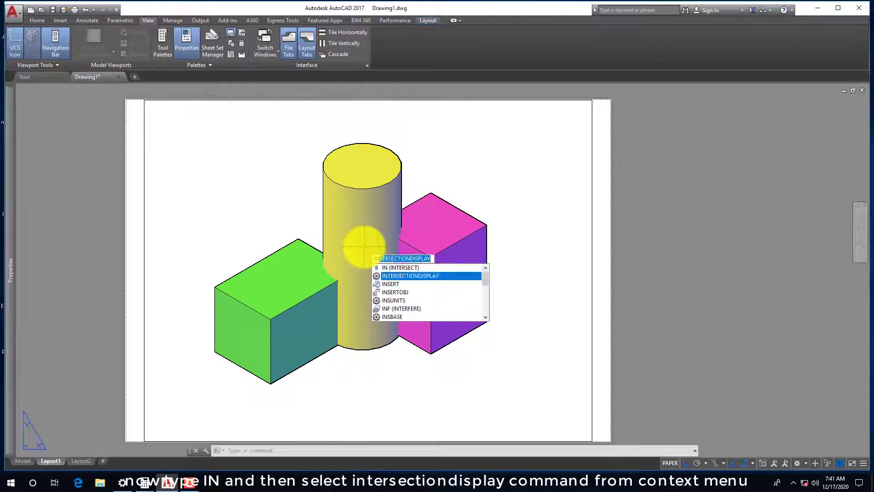
key("Return")
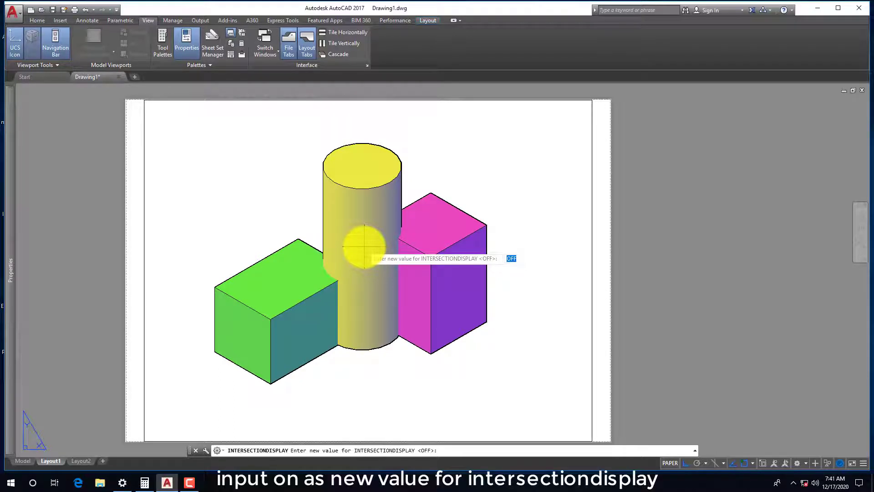
key("Return")
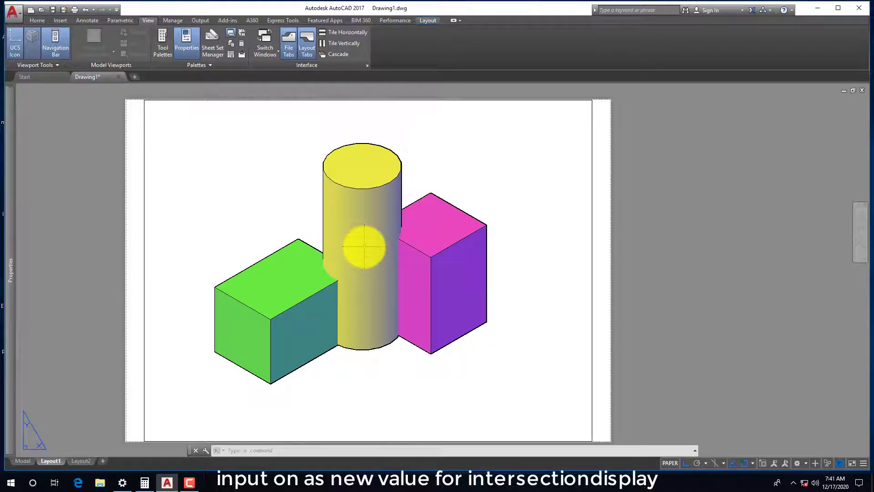
key("ctrl+p")
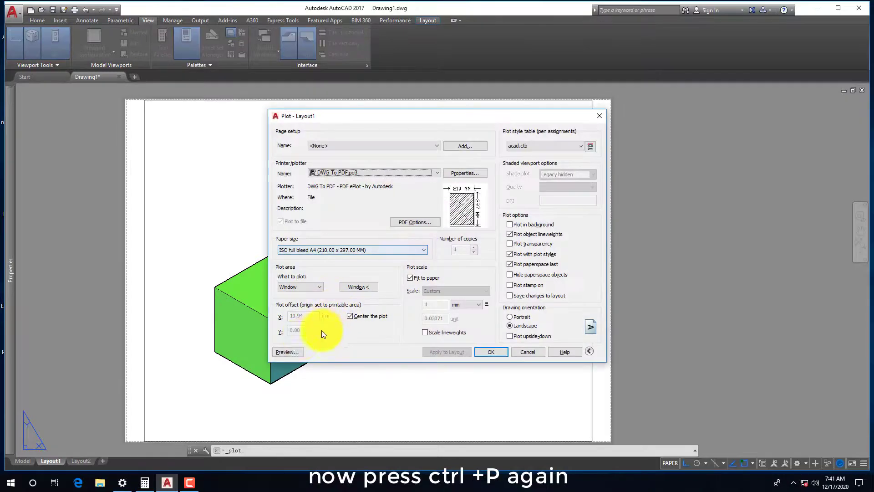
Preview the hidden-line plot, now showing intersection lines, then exit the preview
left_click(291, 350)
scroll(424, 235, "down", 2)
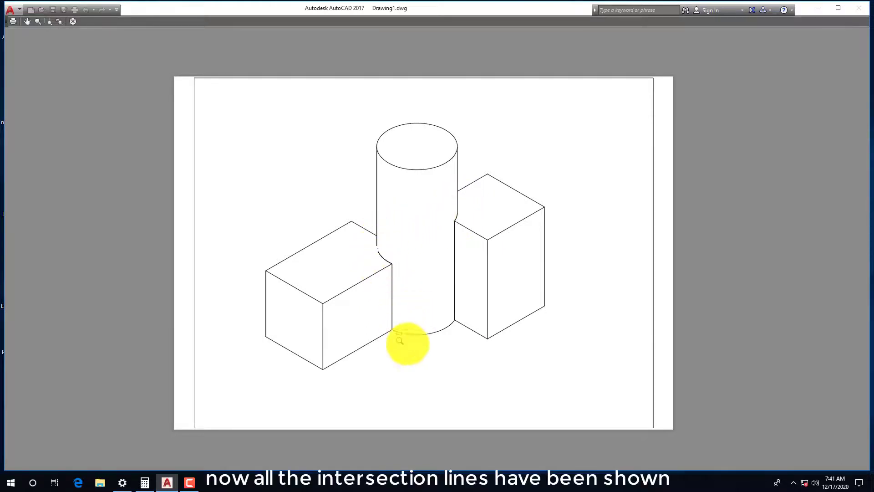
right_click(401, 201)
left_click(427, 209)
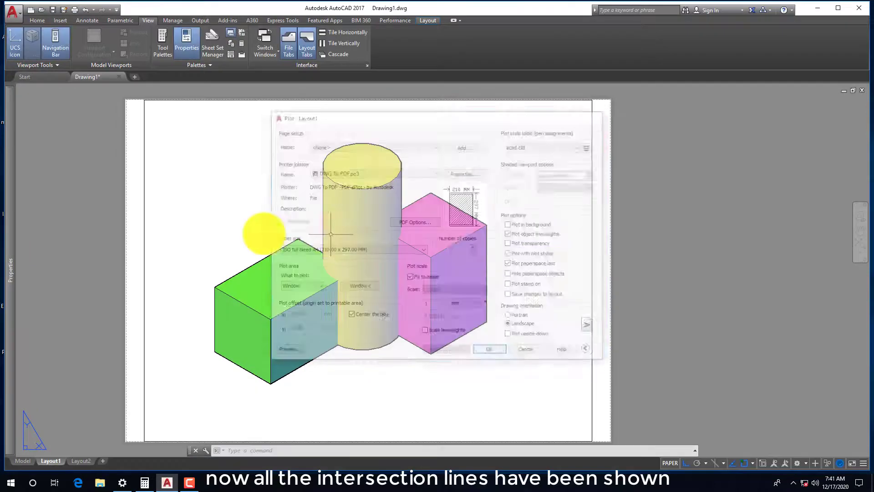
Close the Plot dialog and select the Layout1 viewport to inspect its properties
left_click(182, 225)
left_click(136, 200)
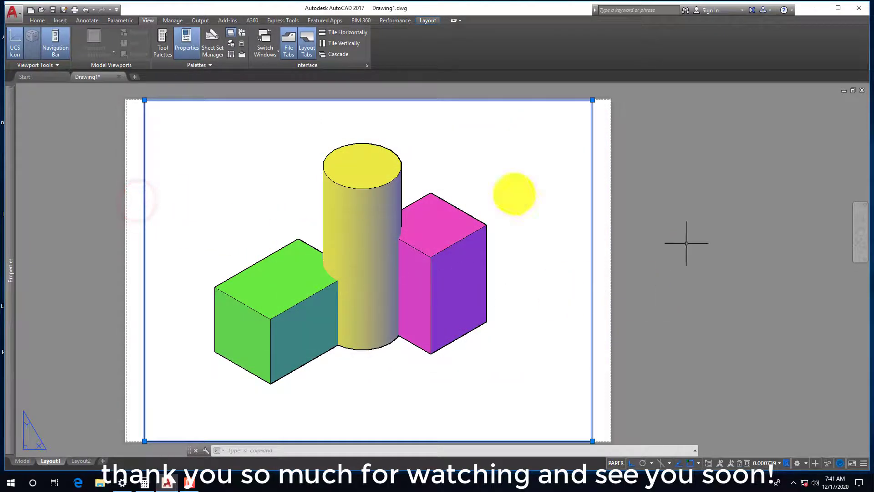
mouse_move(12, 403)
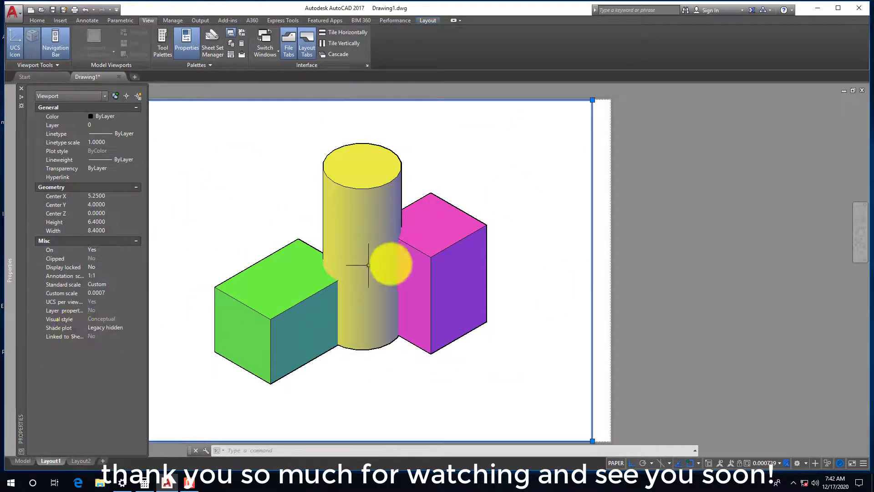